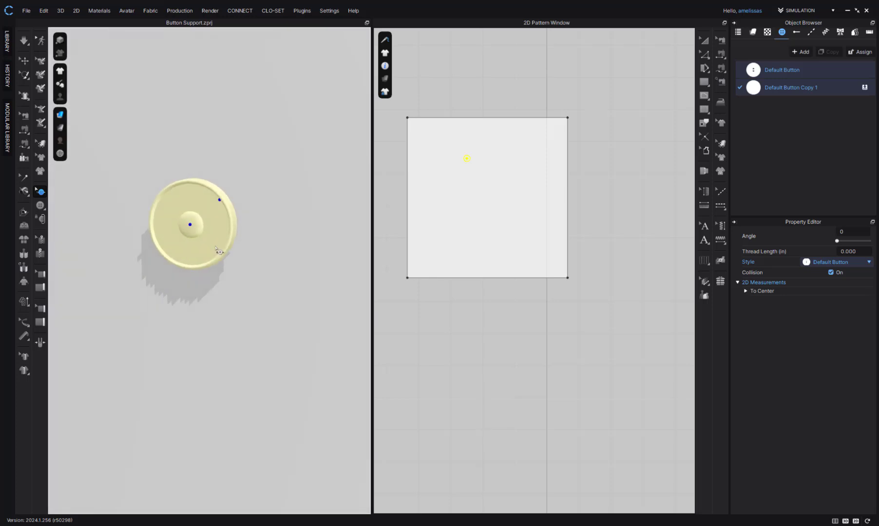
# - Examine the stacked buttons in the 3D and 2D views, checking the Default Button and Default Button Copy 1 styles
pyautogui.scroll(-5, 257, 249)
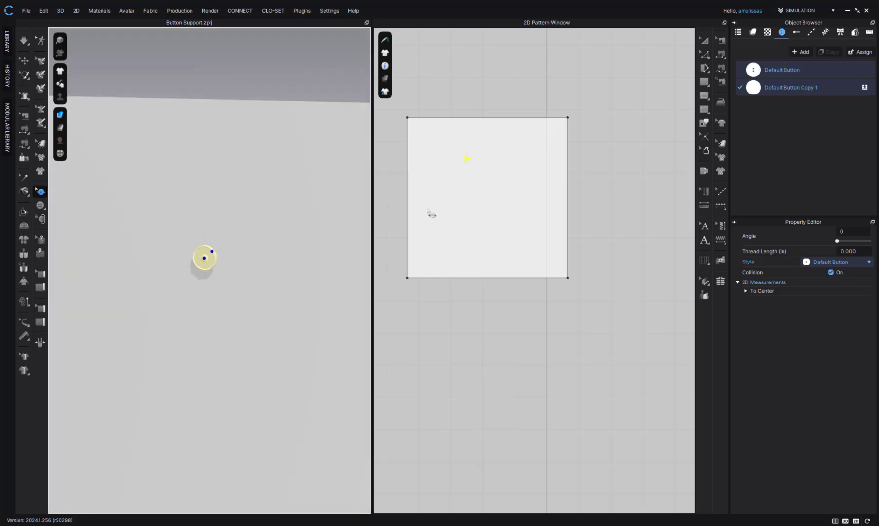
pyautogui.scroll(-1, 490, 198)
pyautogui.moveTo(489, 198); pyautogui.dragTo(548, 308, button='right')
pyautogui.scroll(4, 562, 299)
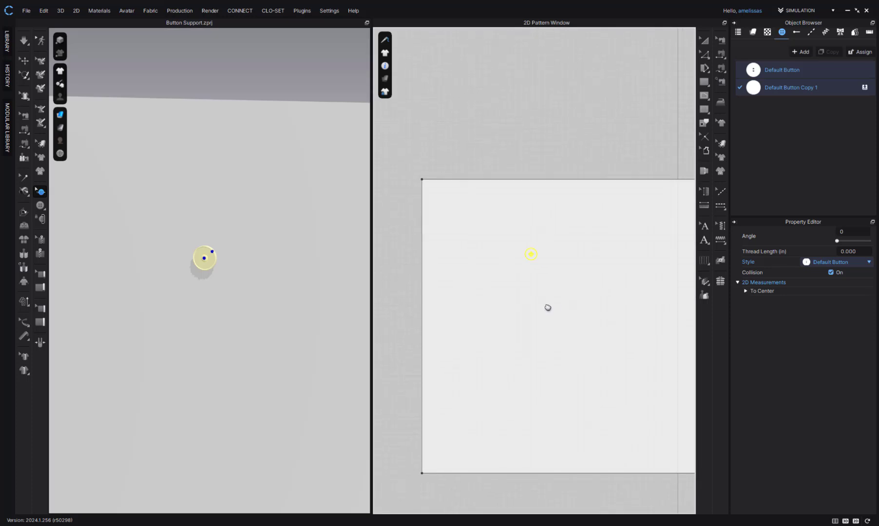
pyautogui.click(264, 75)
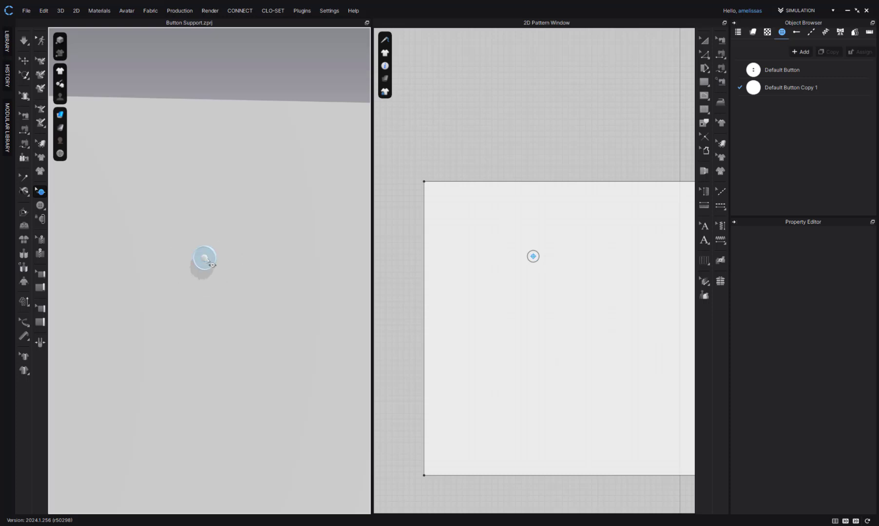
pyautogui.click(801, 73)
pyautogui.click(800, 95)
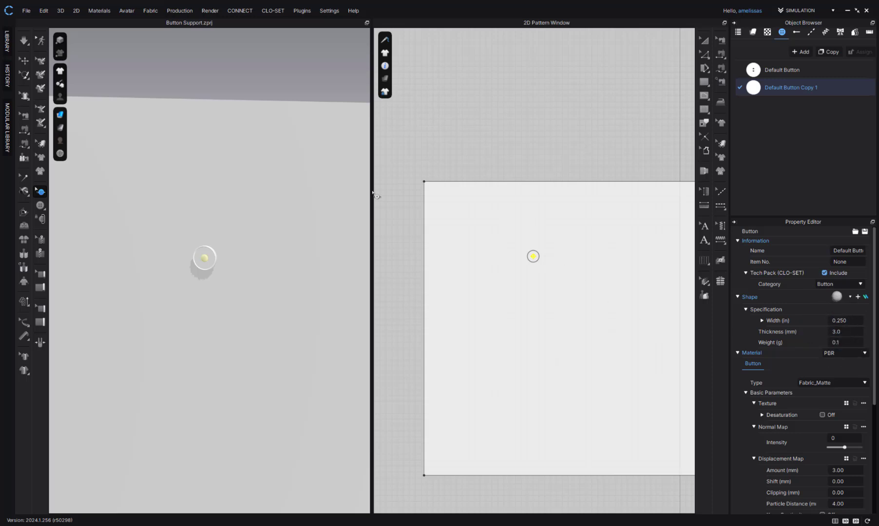
pyautogui.click(267, 91)
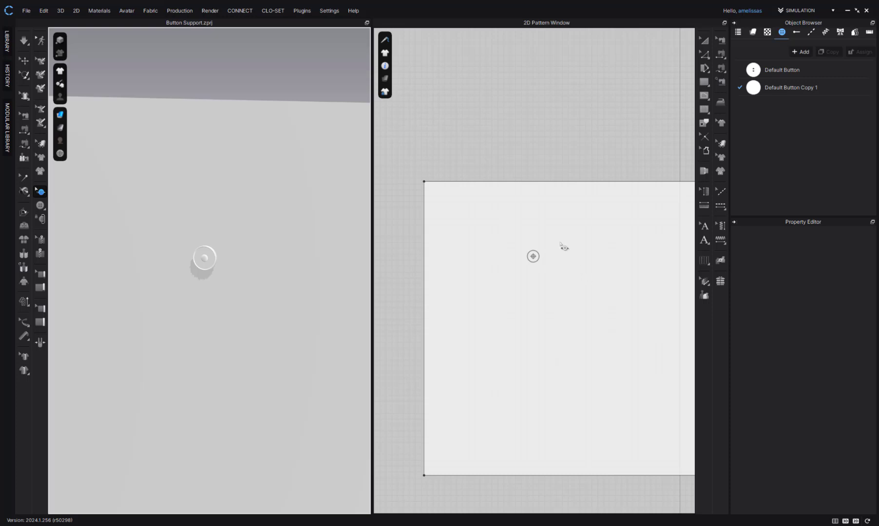
# - Switch to the UV Editor workspace and move the round button mesh away from the overlapping UVs at the origin
pyautogui.click(799, 11)
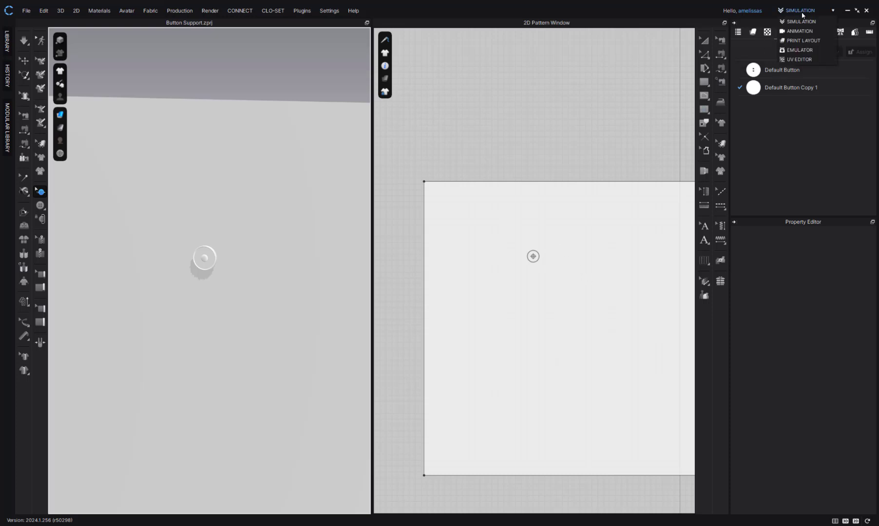
pyautogui.click(800, 59)
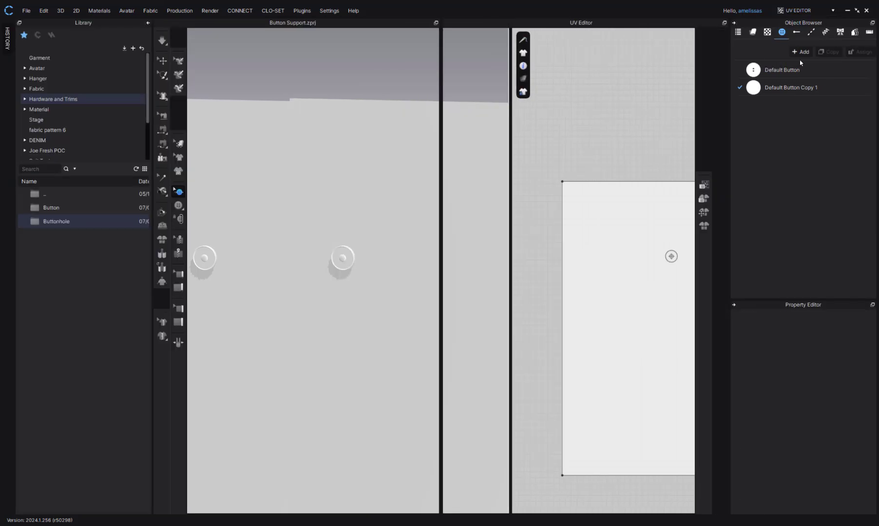
pyautogui.scroll(-3, 536, 315)
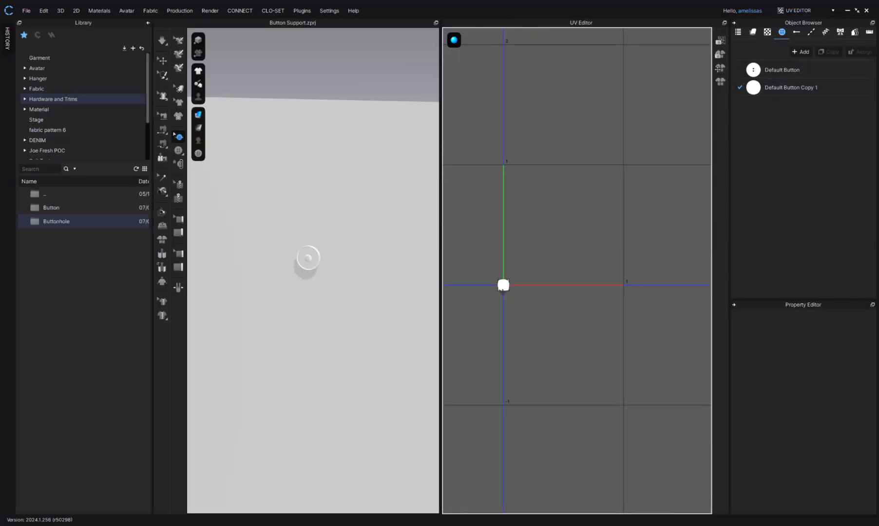
pyautogui.click(550, 346)
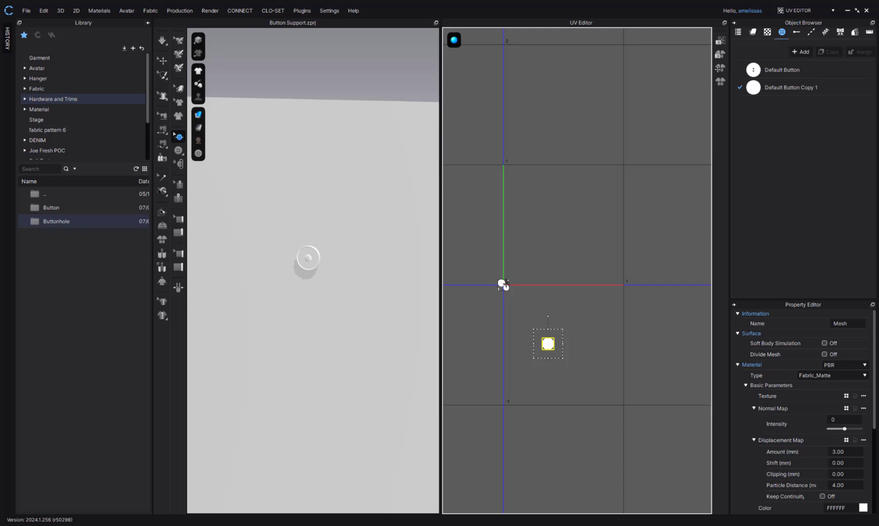
# - Fit the UVs of the mesh with two narrow strips to 0-1 using 15.00 mm absolute length, and move it below the origin
pyautogui.click(505, 286)
pyautogui.scroll(5, 539, 302)
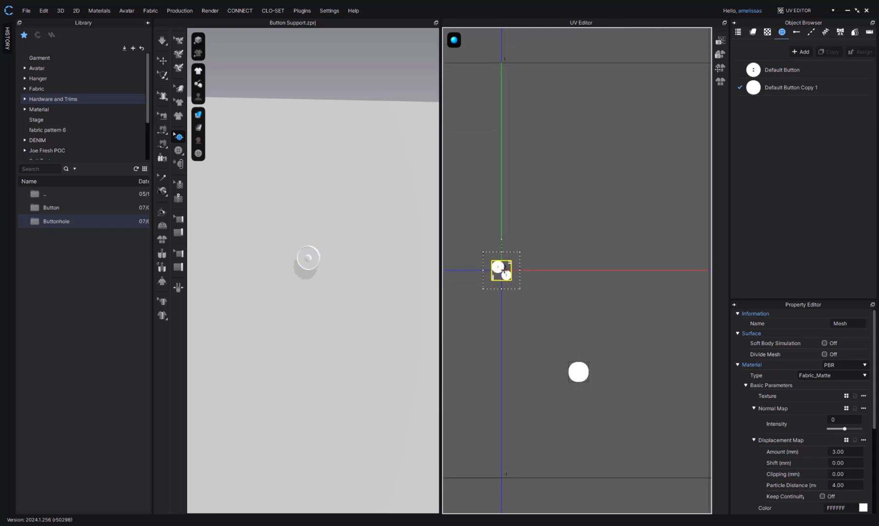
pyautogui.rightClick(504, 267)
pyautogui.click(523, 294)
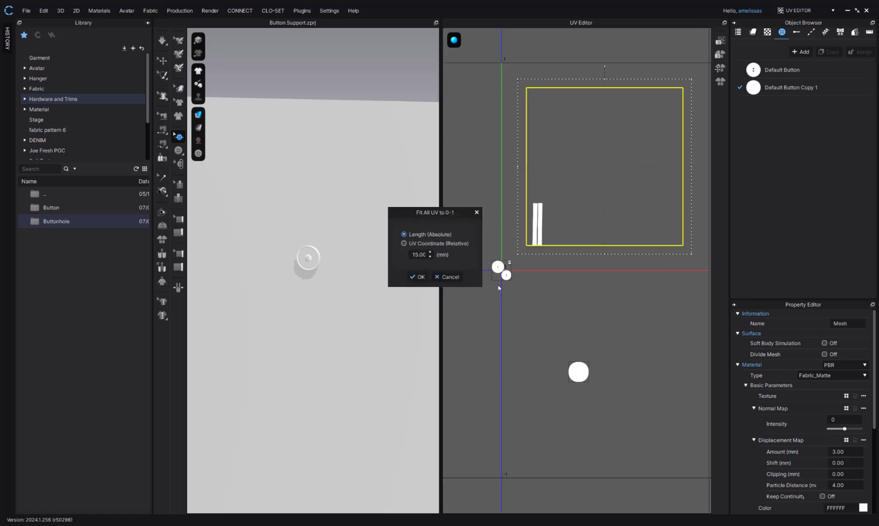
pyautogui.click(418, 277)
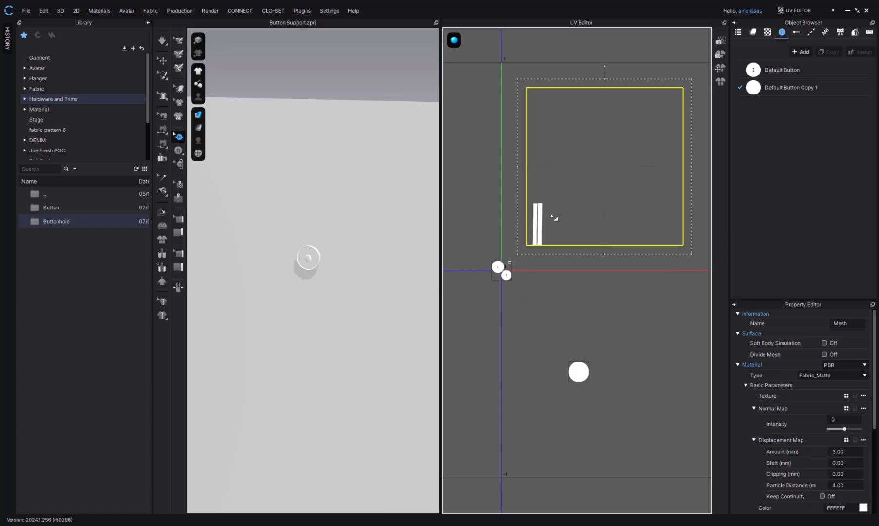
pyautogui.moveTo(551, 216); pyautogui.dragTo(474, 464)
# - Fit the UVs of the two-hole button mesh to 0-1 using an absolute length of 15.00 mm
pyautogui.click(507, 275)
pyautogui.rightClick(507, 281)
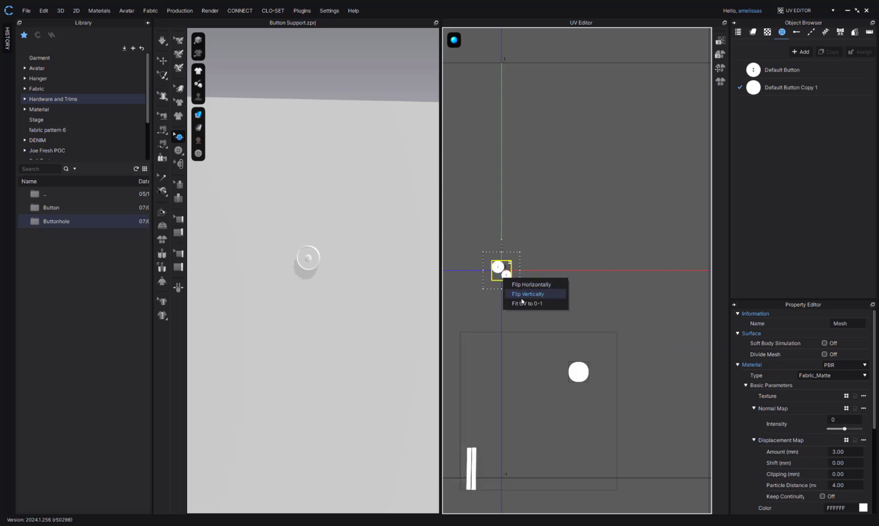
pyautogui.click(521, 301)
pyautogui.click(417, 277)
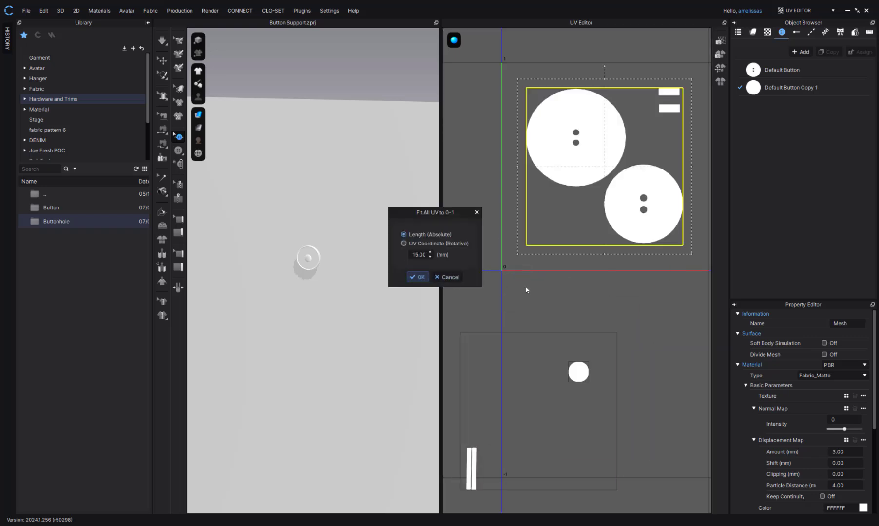
# - Fit the round mesh's UVs to 0-1 and move it into the UV tile beside the two-hole button mesh
pyautogui.click(580, 378)
pyautogui.rightClick(580, 378)
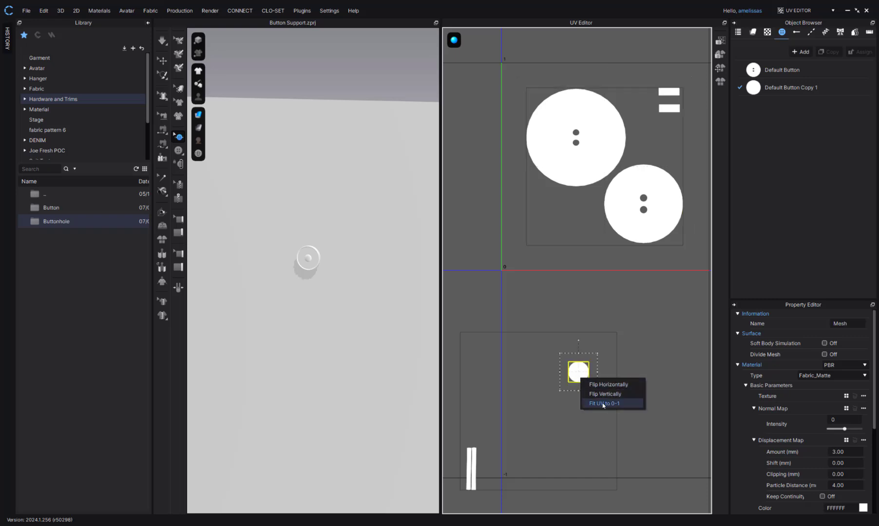
pyautogui.click(598, 402)
pyautogui.click(417, 277)
pyautogui.scroll(-4, 500, 306)
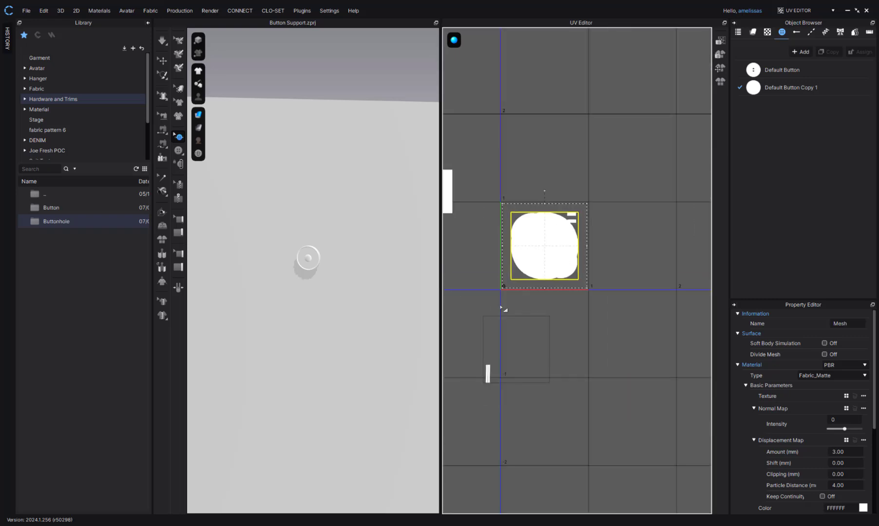
pyautogui.moveTo(530, 255); pyautogui.dragTo(624, 257)
pyautogui.click(631, 338)
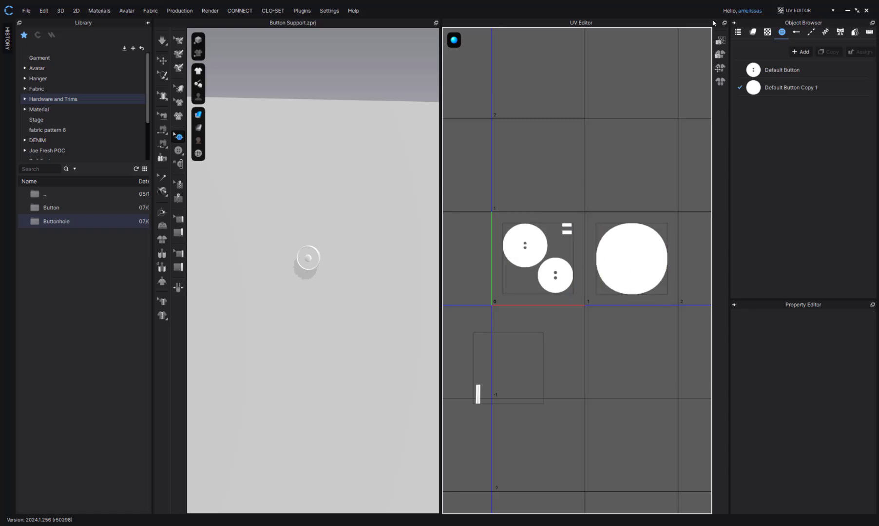
# - Return to the Simulation workspace and select both overlapping buttons in the 2D pattern
pyautogui.click(804, 10)
pyautogui.click(806, 21)
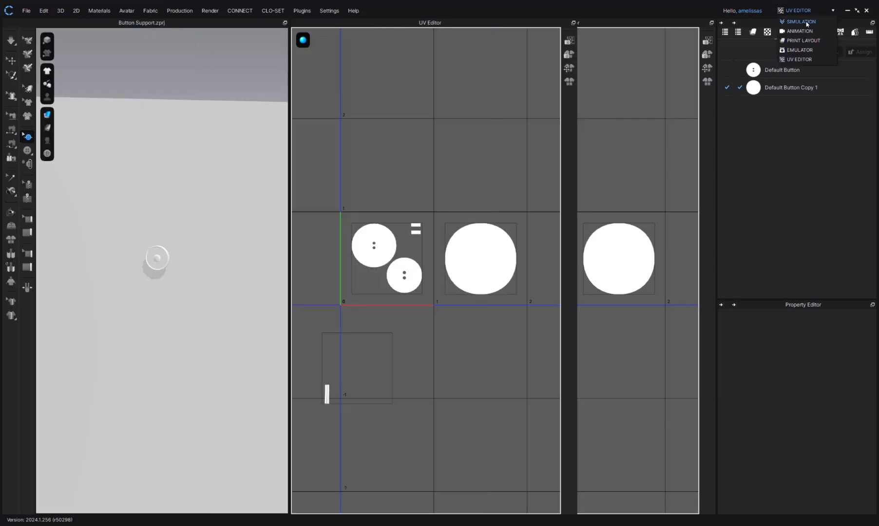
pyautogui.scroll(8, 482, 153)
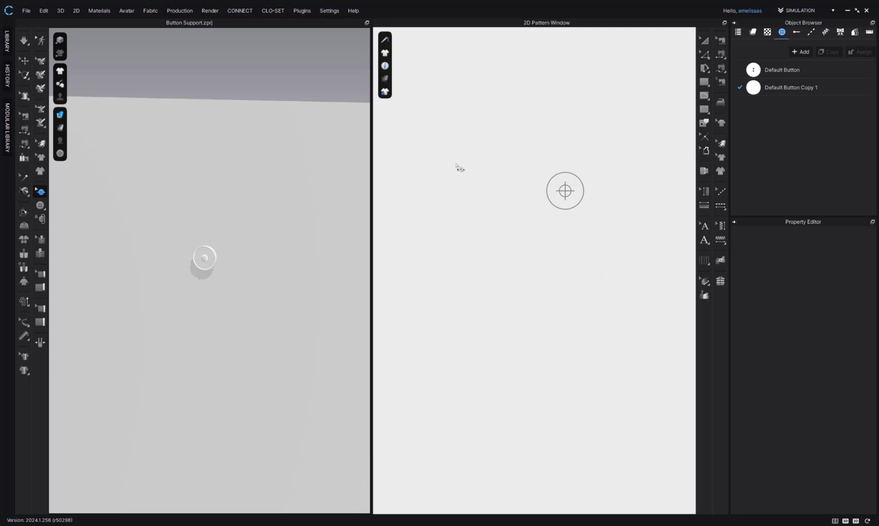
pyautogui.moveTo(605, 157); pyautogui.dragTo(525, 249)
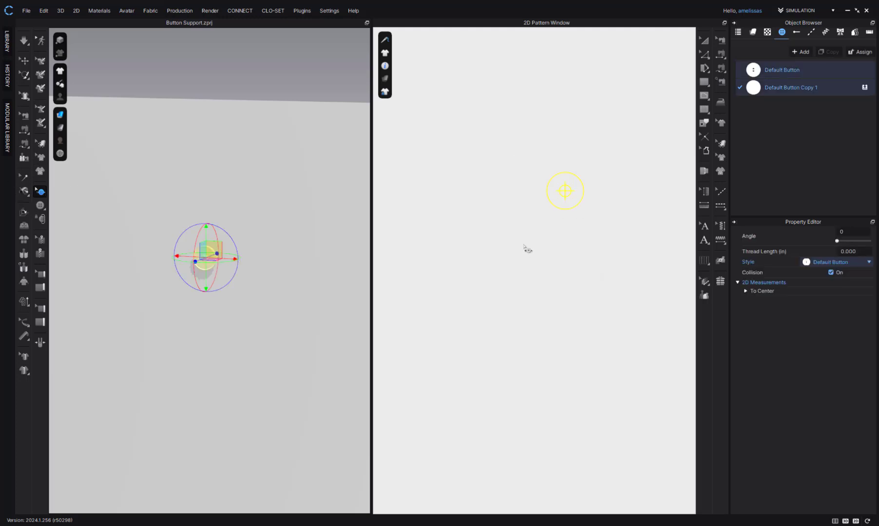
# - Start an OBJ (Selected) export to the Support folder, overwriting the existing Frankenbutton file
pyautogui.click(27, 10)
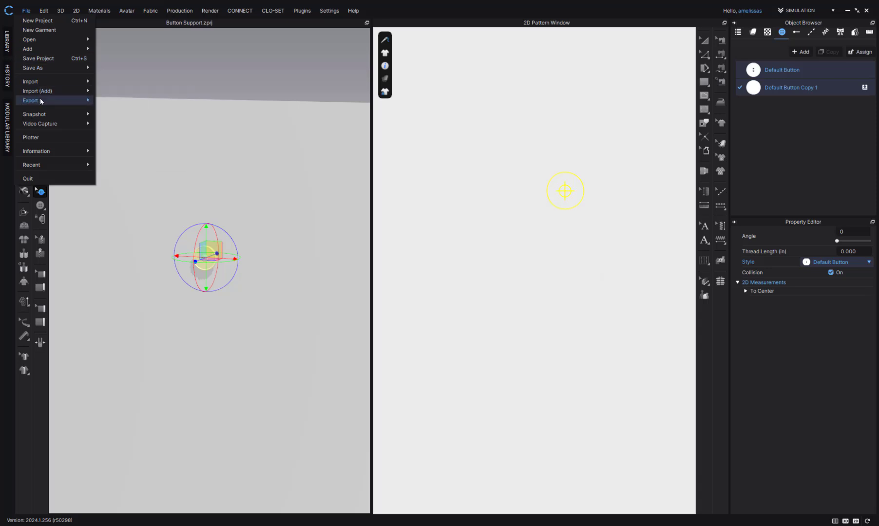
pyautogui.moveTo(39, 100)
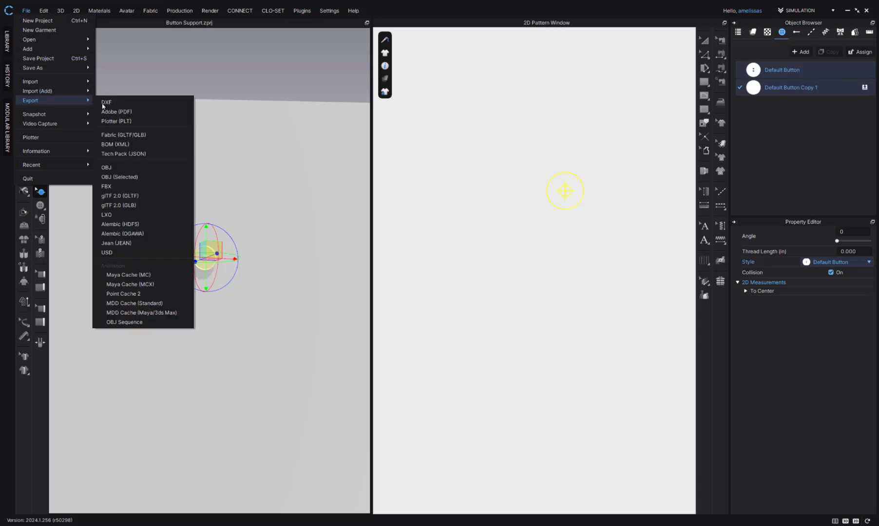
pyautogui.click(143, 179)
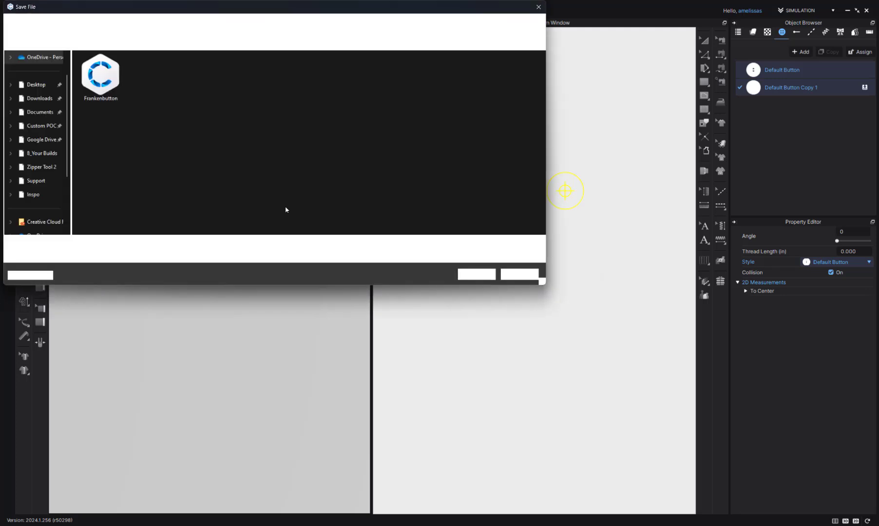
pyautogui.click(102, 82)
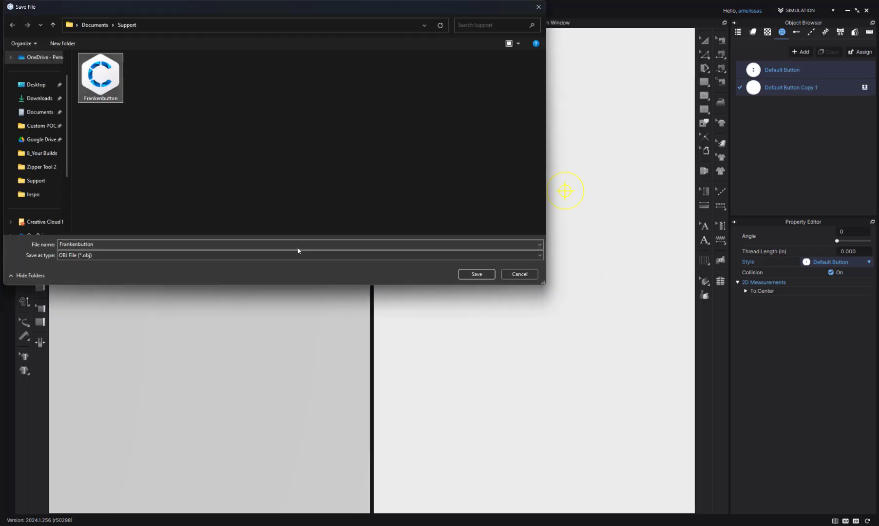
pyautogui.click(477, 275)
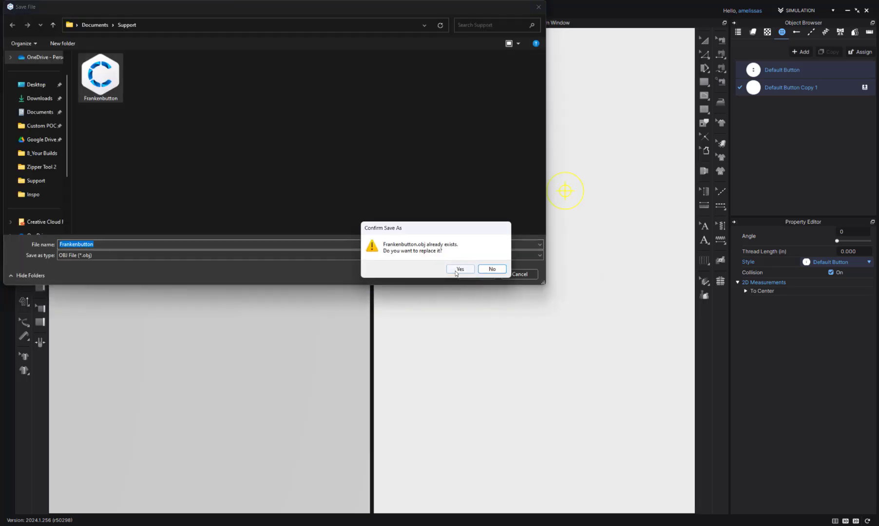
pyautogui.click(455, 269)
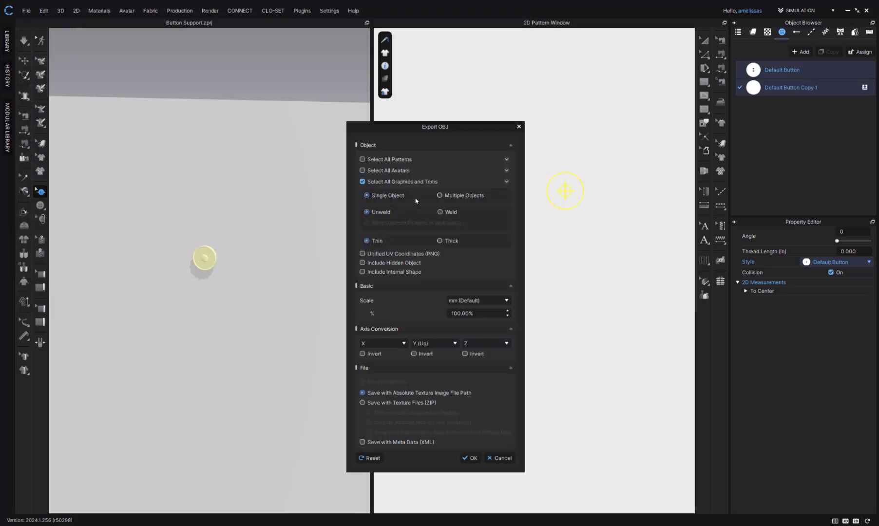
# - Export both buttons as a single thick object, keeping both entries included under graphics and trims
pyautogui.moveTo(414, 126); pyautogui.dragTo(352, 61)
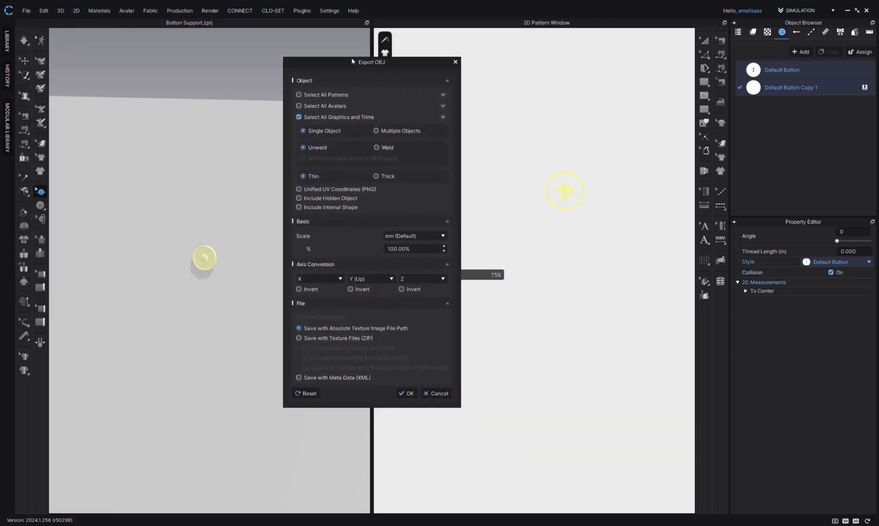
pyautogui.click(387, 176)
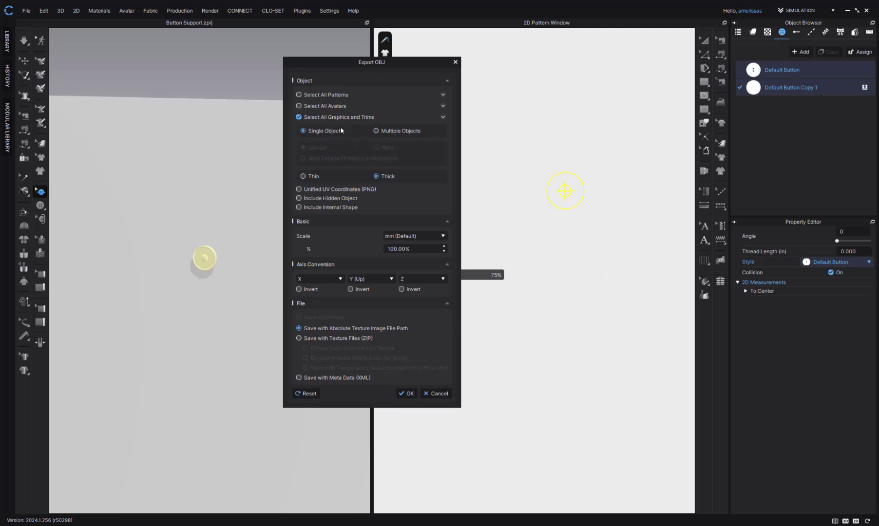
pyautogui.click(444, 118)
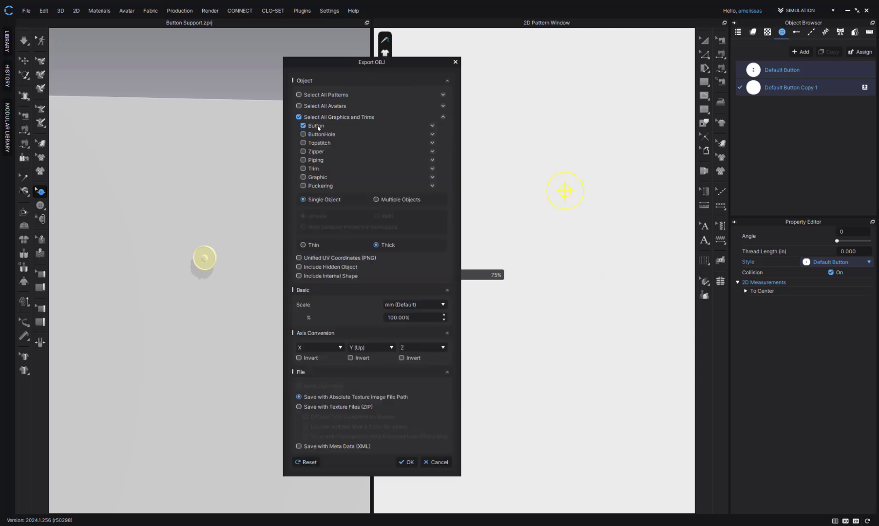
pyautogui.click(432, 127)
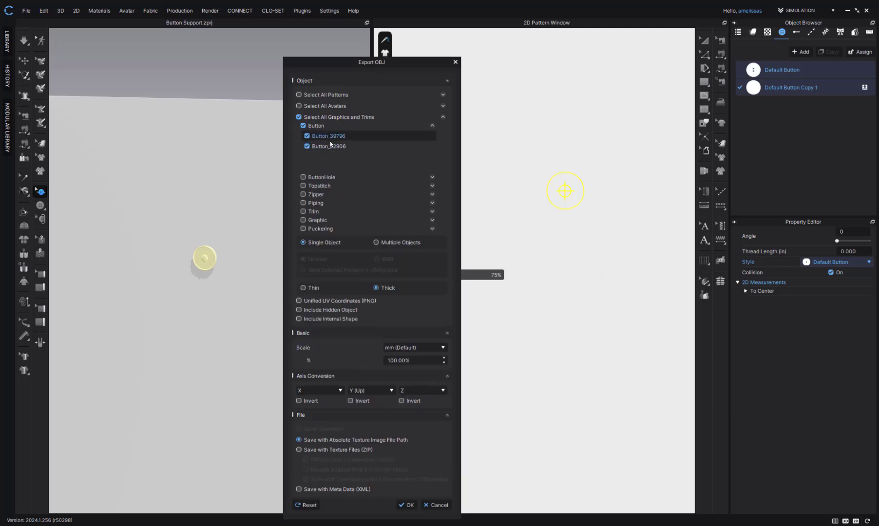
pyautogui.click(402, 505)
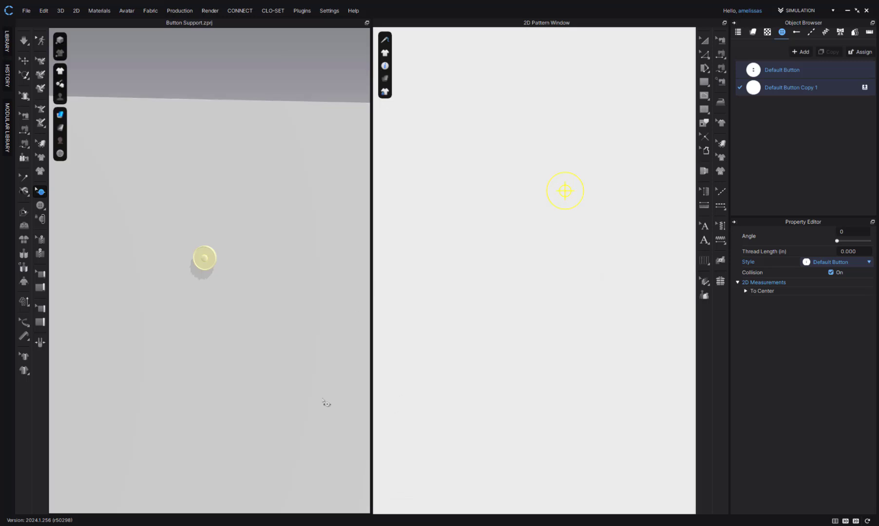
# - Bring up the Default_Modelist.zprj window, maximize it, and return to the Button Support.zprj window
pyautogui.moveTo(282, 523)
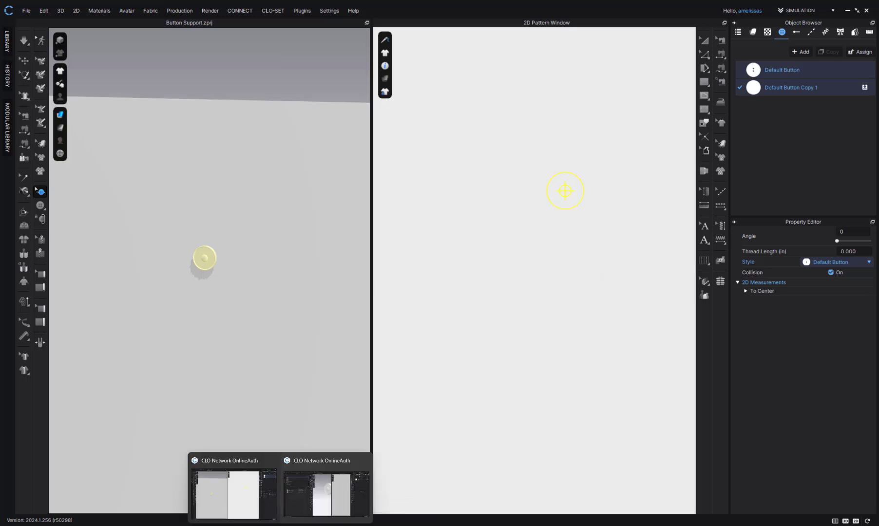
pyautogui.click(336, 487)
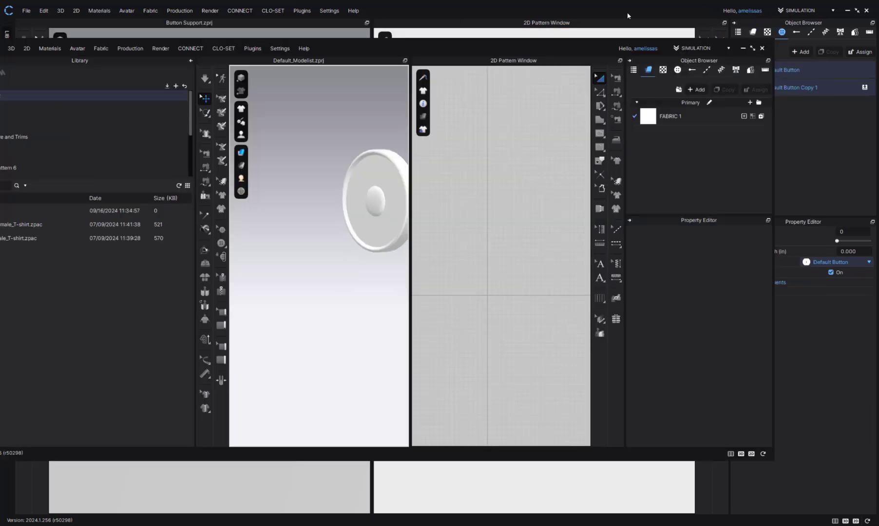
pyautogui.click(753, 47)
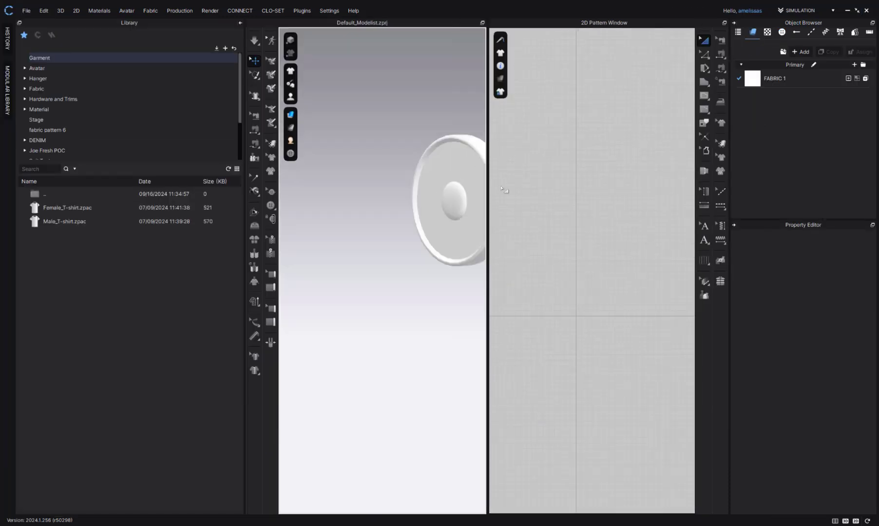
pyautogui.click(246, 510)
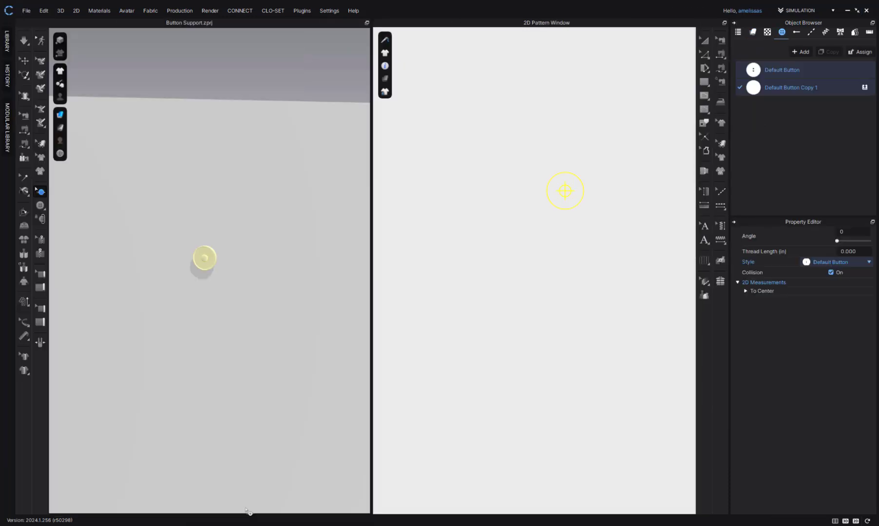
# - Bring up the Default_Modelist.zprj window with the whole existing button in view
pyautogui.moveTo(292, 515)
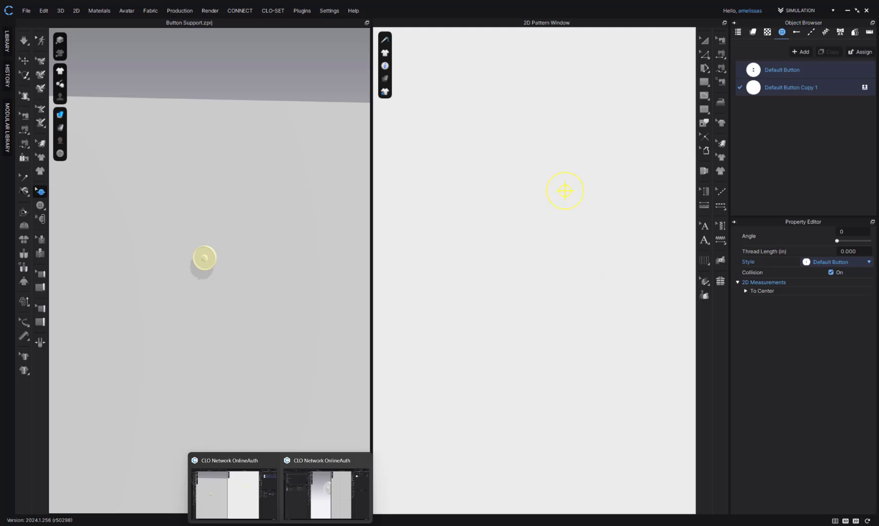
pyautogui.click(315, 503)
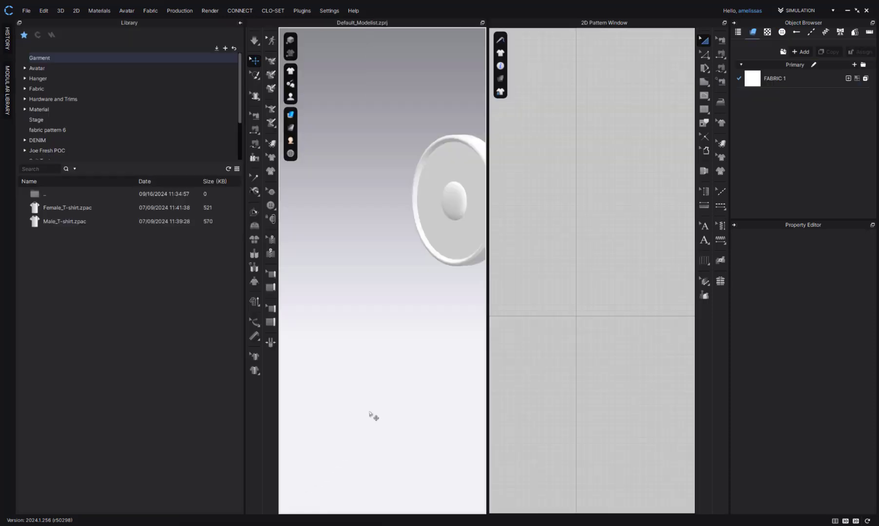
pyautogui.scroll(-3, 444, 207)
pyautogui.moveTo(444, 218); pyautogui.dragTo(404, 199, button='middle')
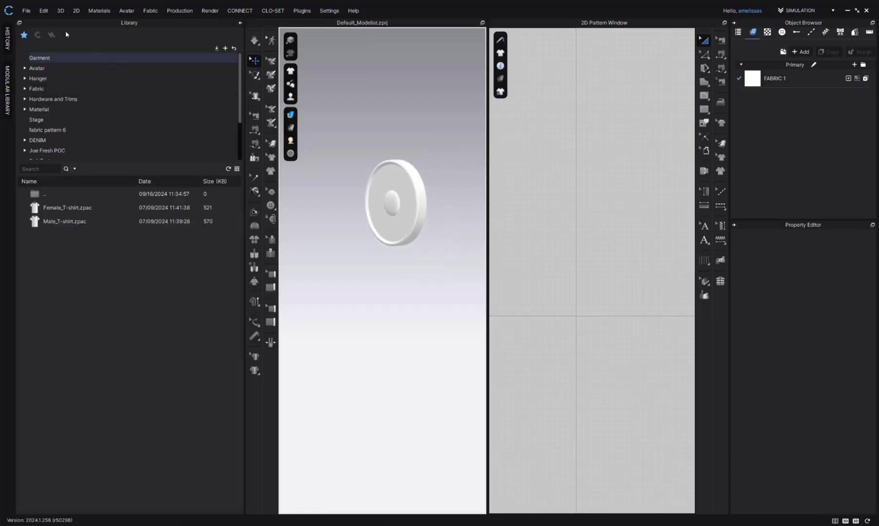
# - Add the Frankenbutton OBJ from the Support folder to the project as a trim, using auto scale
pyautogui.click(25, 10)
pyautogui.moveTo(38, 95)
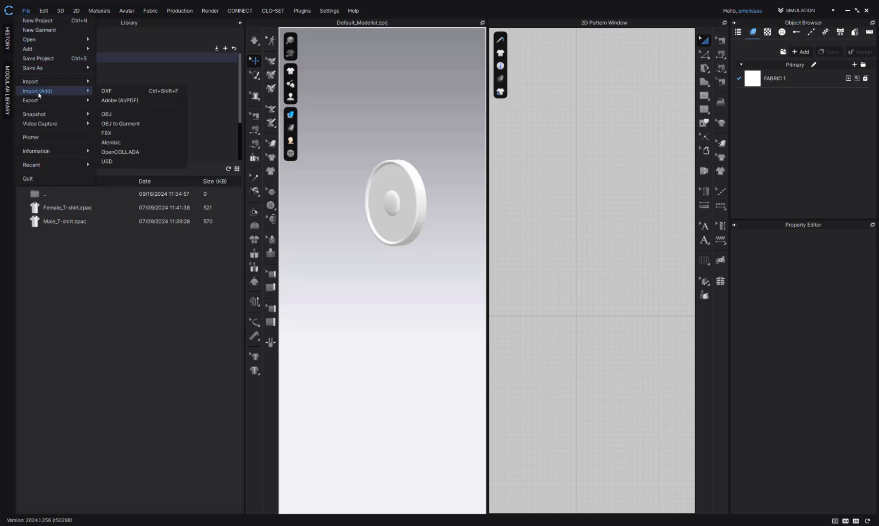
pyautogui.click(126, 118)
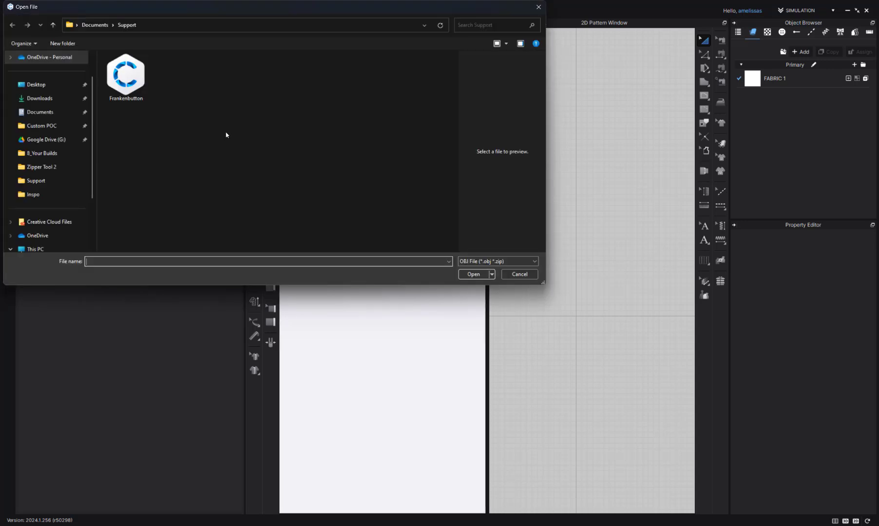
pyautogui.doubleClick(126, 78)
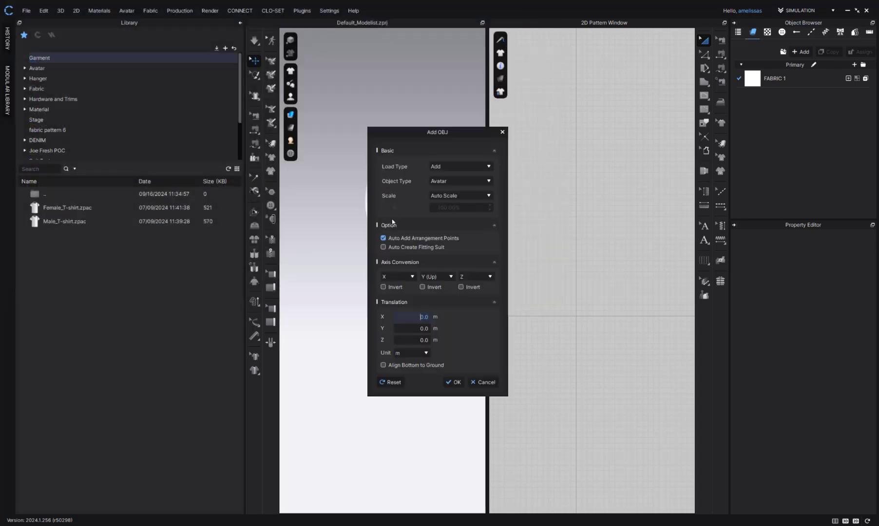
pyautogui.click(468, 181)
pyautogui.click(458, 196)
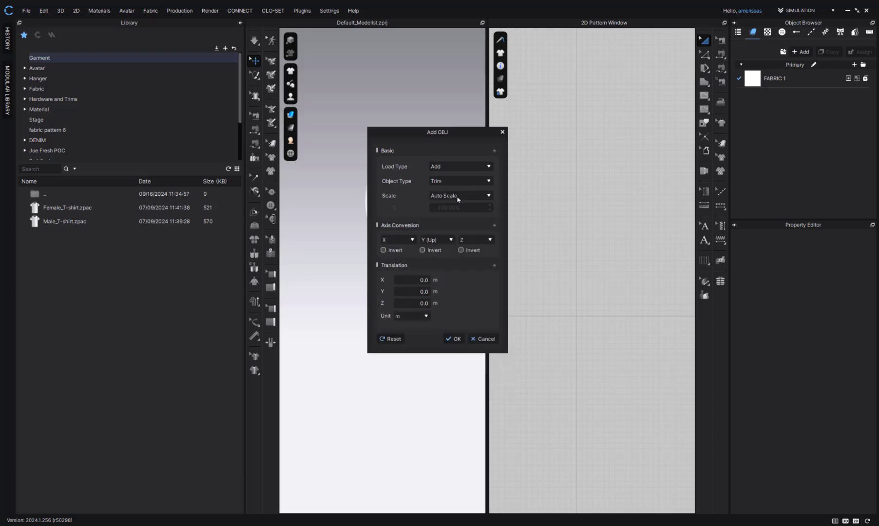
pyautogui.click(455, 339)
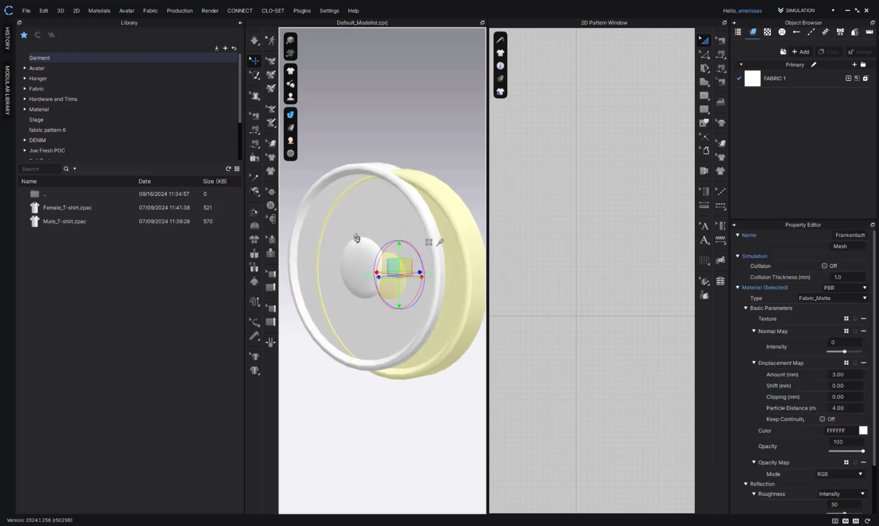
# - Delete the older button trim overlapping the newly imported one in the 3D scene
pyautogui.moveTo(357, 238); pyautogui.dragTo(380, 244, button='right')
pyautogui.scroll(-4, 380, 244)
pyautogui.moveTo(380, 243); pyautogui.dragTo(351, 147, button='middle')
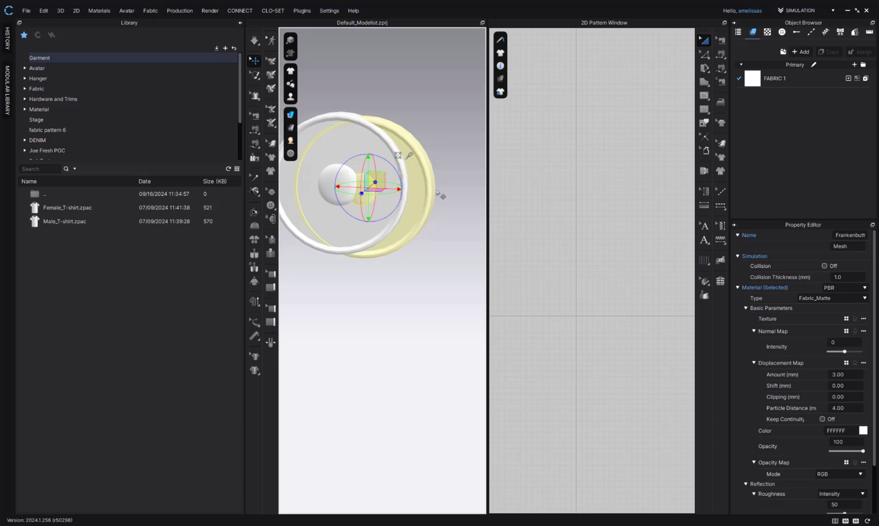
pyautogui.click(794, 10)
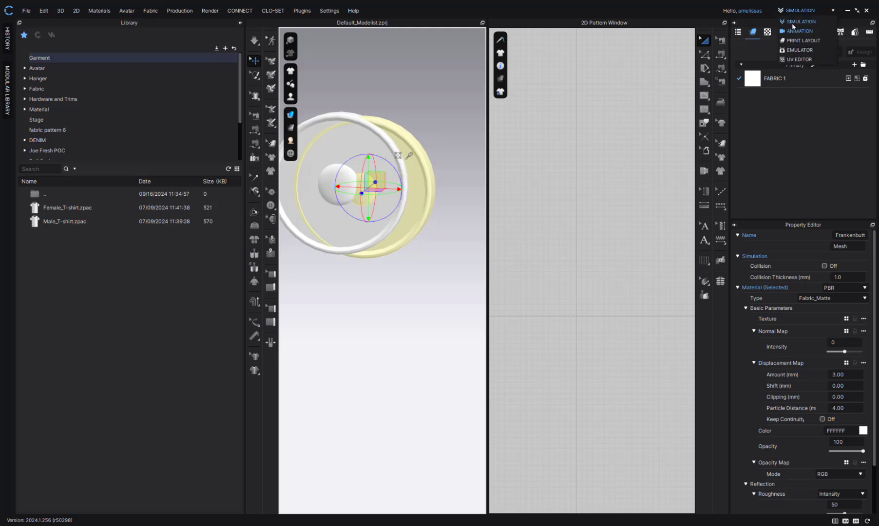
pyautogui.moveTo(348, 111); pyautogui.dragTo(354, 152, button='right')
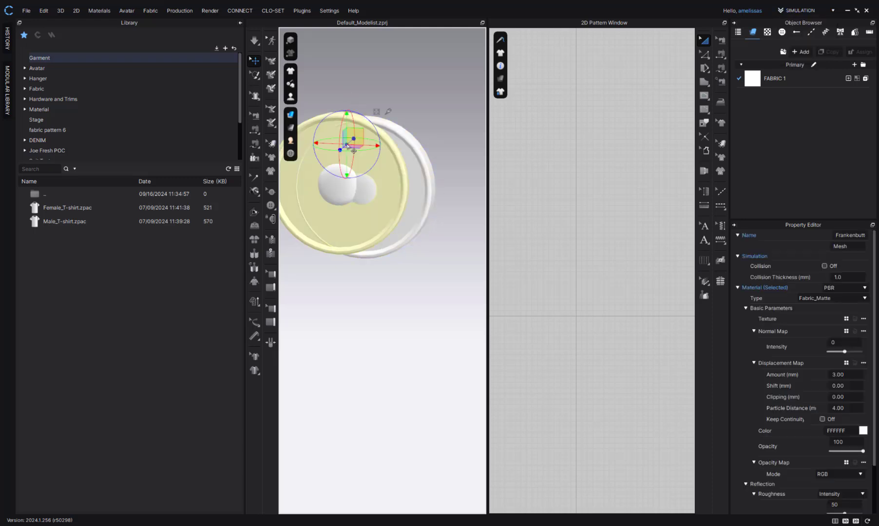
pyautogui.press('Delete')
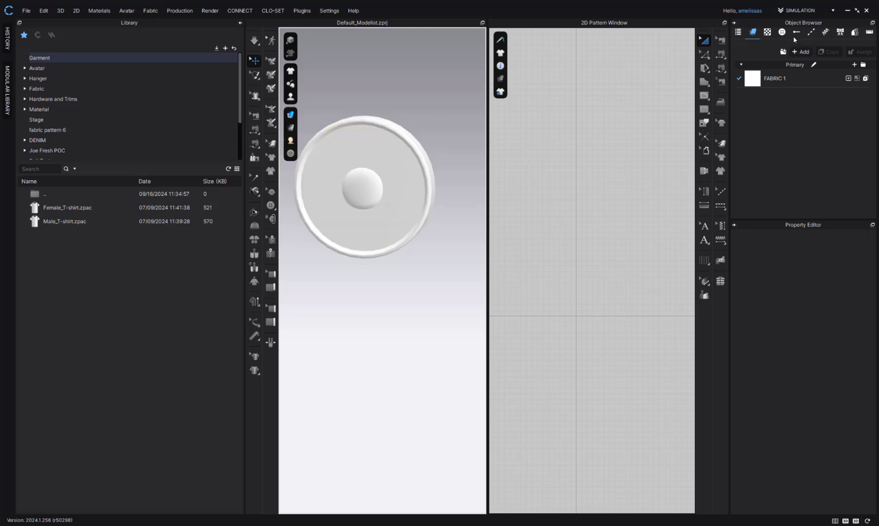
# - Switch to the UV Editor and fit the solid round UV to 0-1 with an absolute length of 15 mm
pyautogui.click(797, 10)
pyautogui.click(799, 60)
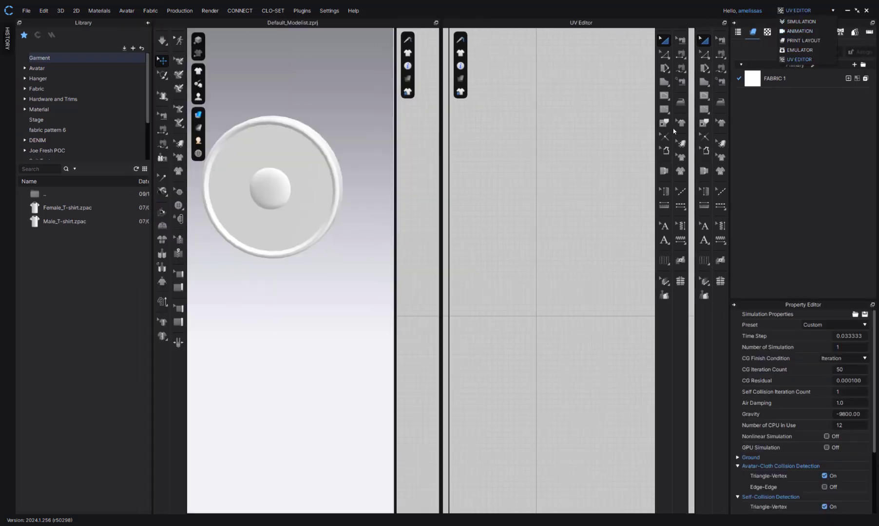
pyautogui.scroll(8, 500, 324)
pyautogui.moveTo(528, 320); pyautogui.dragTo(579, 333, button='middle')
pyautogui.scroll(-1, 579, 332)
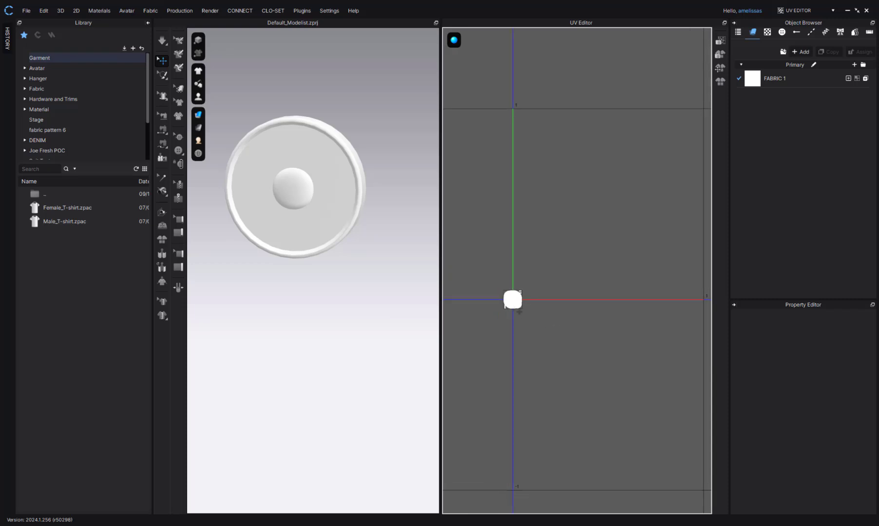
pyautogui.click(510, 304)
pyautogui.moveTo(510, 304); pyautogui.dragTo(573, 243)
pyautogui.rightClick(573, 243)
pyautogui.click(584, 269)
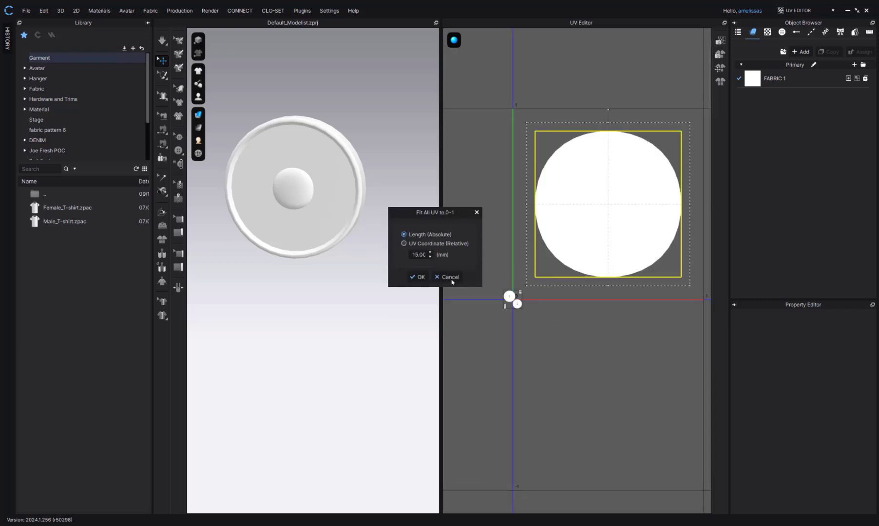
pyautogui.click(418, 277)
# - Move the small two-disc UV group clear of the origin and fit it to 0-1 with an absolute length of 15 mm
pyautogui.click(511, 298)
pyautogui.rightClick(512, 298)
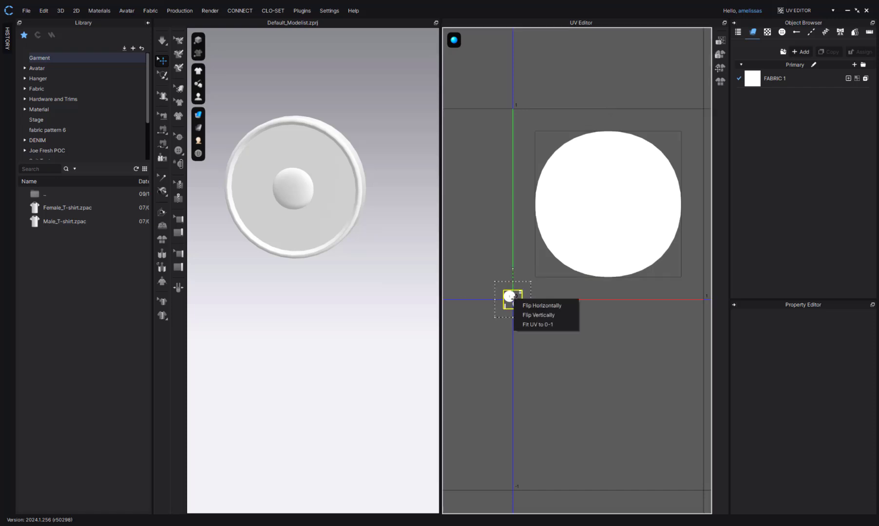
pyautogui.click(522, 323)
pyautogui.click(522, 323)
pyautogui.moveTo(517, 303); pyautogui.dragTo(536, 363)
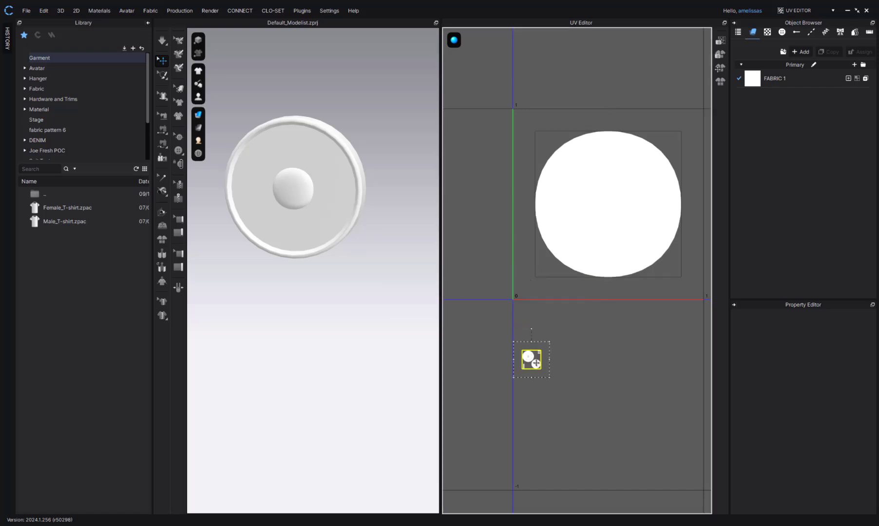
pyautogui.rightClick(536, 364)
pyautogui.click(547, 391)
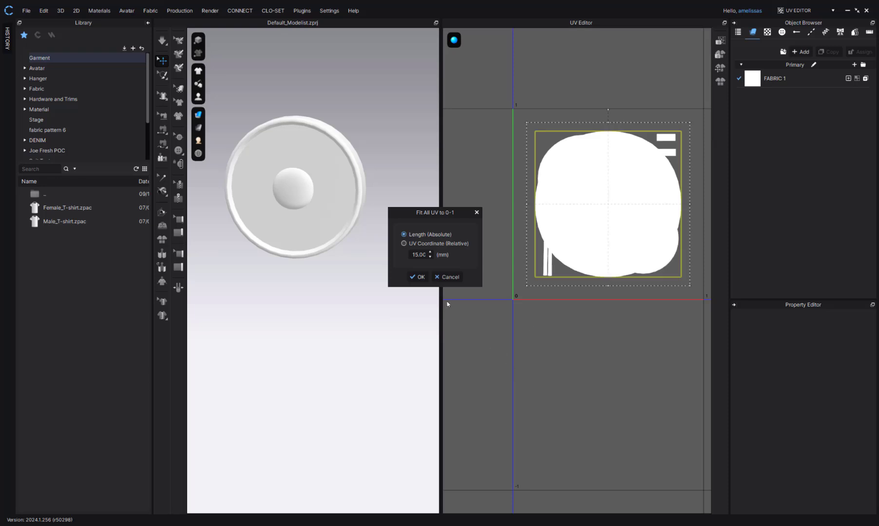
pyautogui.click(420, 278)
# - Move the solid round UV into the second tile, beside the two-disc UV group
pyautogui.scroll(-5, 444, 288)
pyautogui.moveTo(494, 257); pyautogui.dragTo(561, 257)
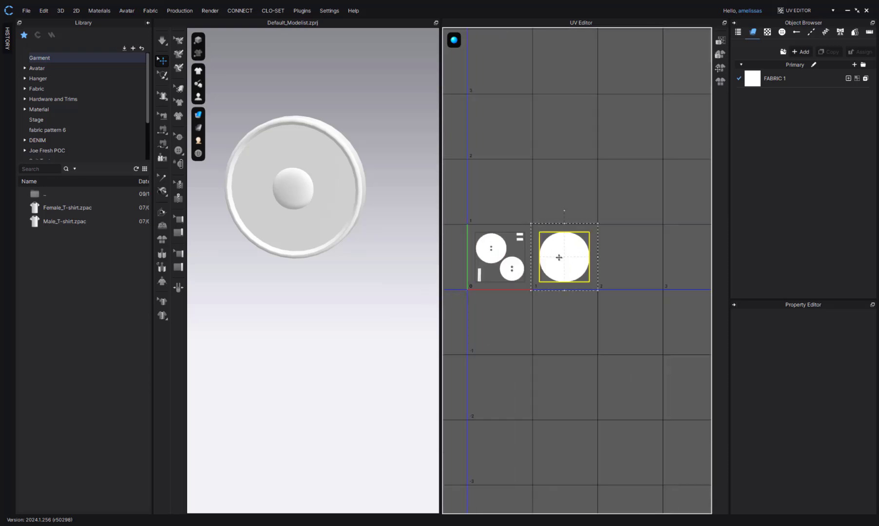
pyautogui.click(622, 257)
pyautogui.scroll(3, 585, 255)
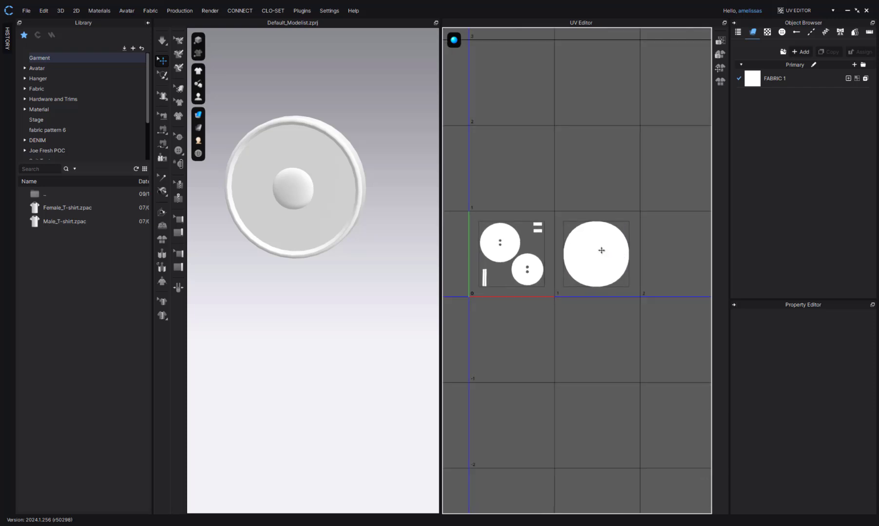
# - Set up a UV snapshot of all tiles, browse the Support folder for its saving path, and close without saving
pyautogui.click(721, 41)
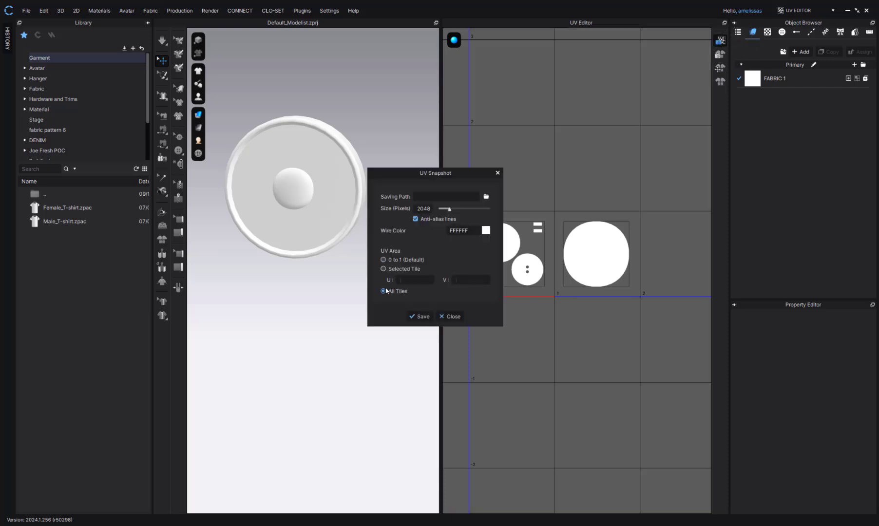
pyautogui.click(388, 297)
pyautogui.click(485, 197)
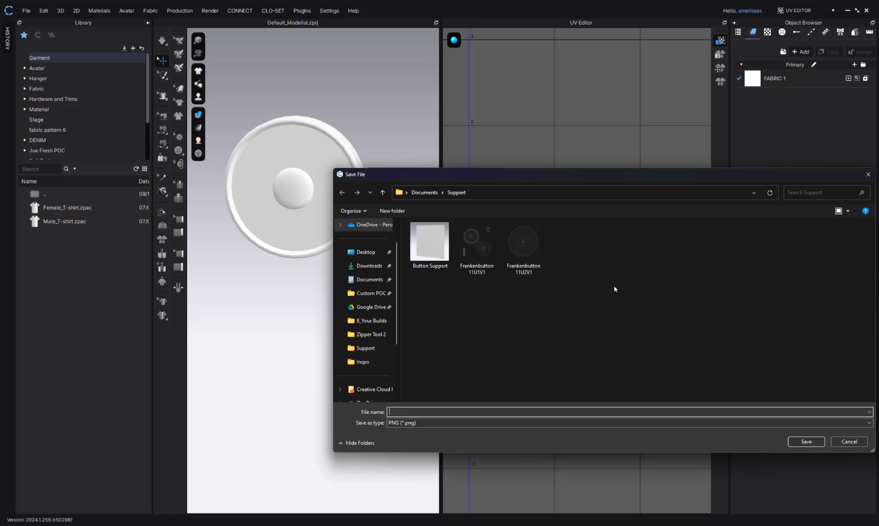
pyautogui.click(868, 174)
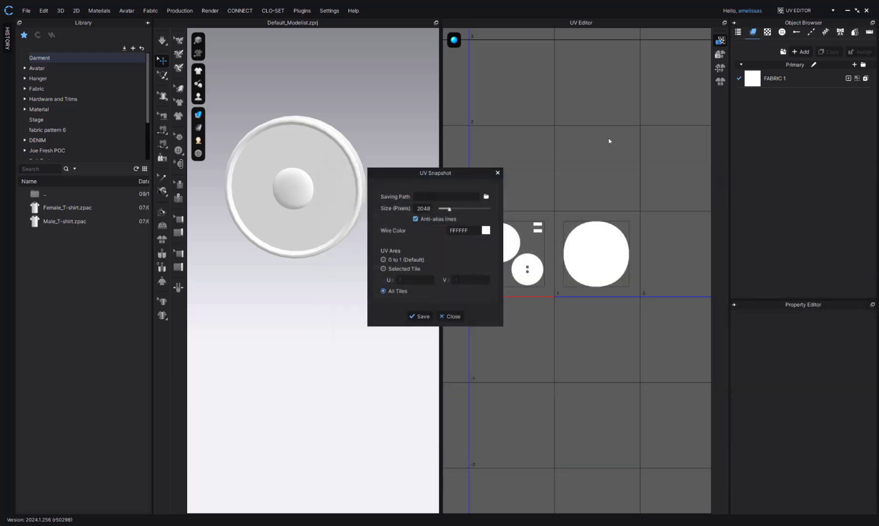
pyautogui.click(450, 317)
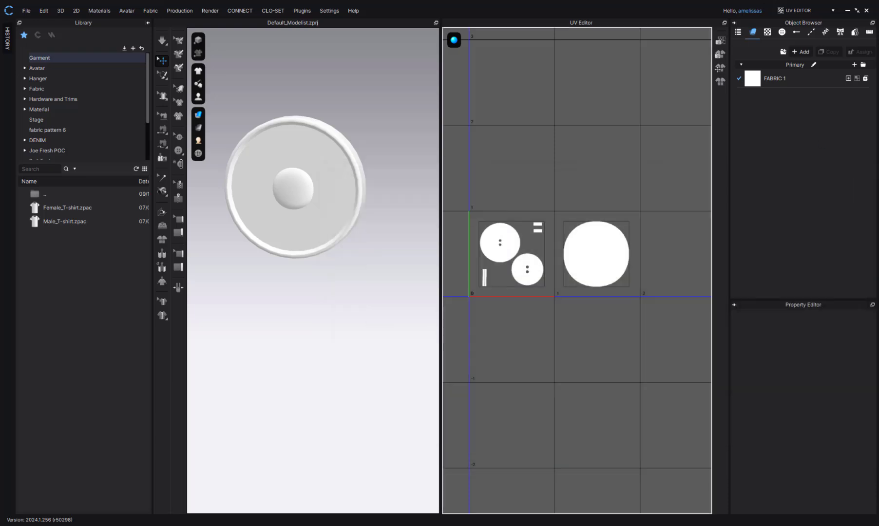
# - Return to the Simulation workspace and open the texture selection for the button's centre cap, and likewise for its outer body
pyautogui.click(798, 15)
pyautogui.click(799, 20)
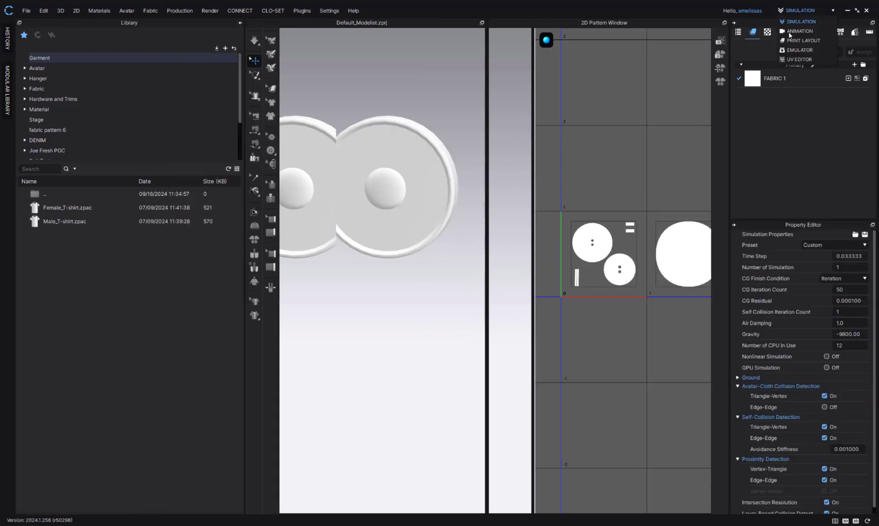
pyautogui.click(357, 190)
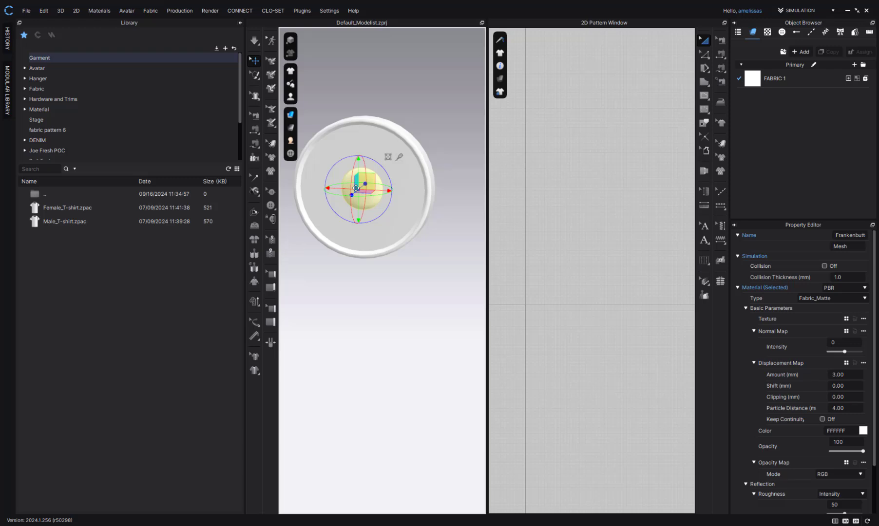
pyautogui.click(847, 319)
pyautogui.click(358, 142)
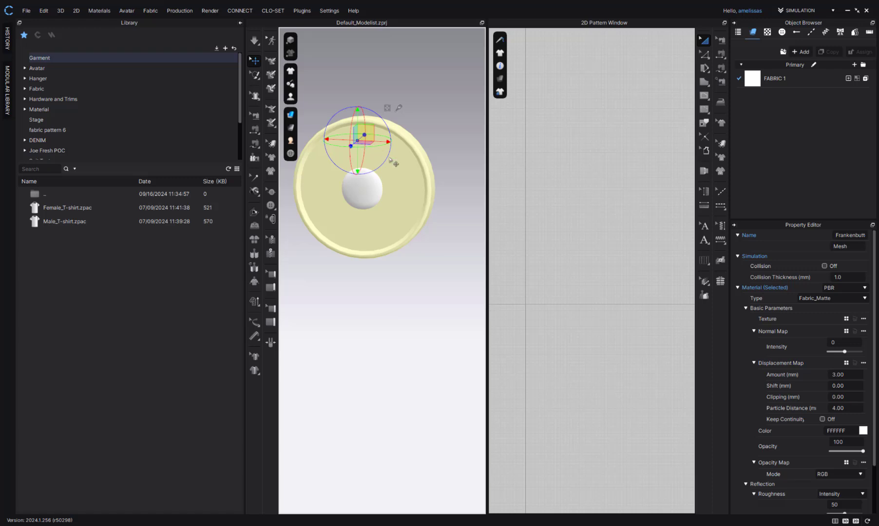
pyautogui.click(846, 320)
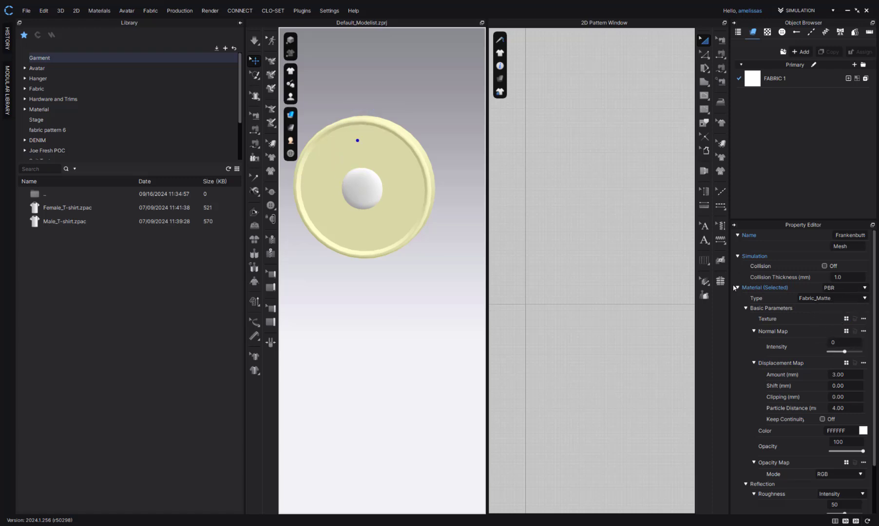